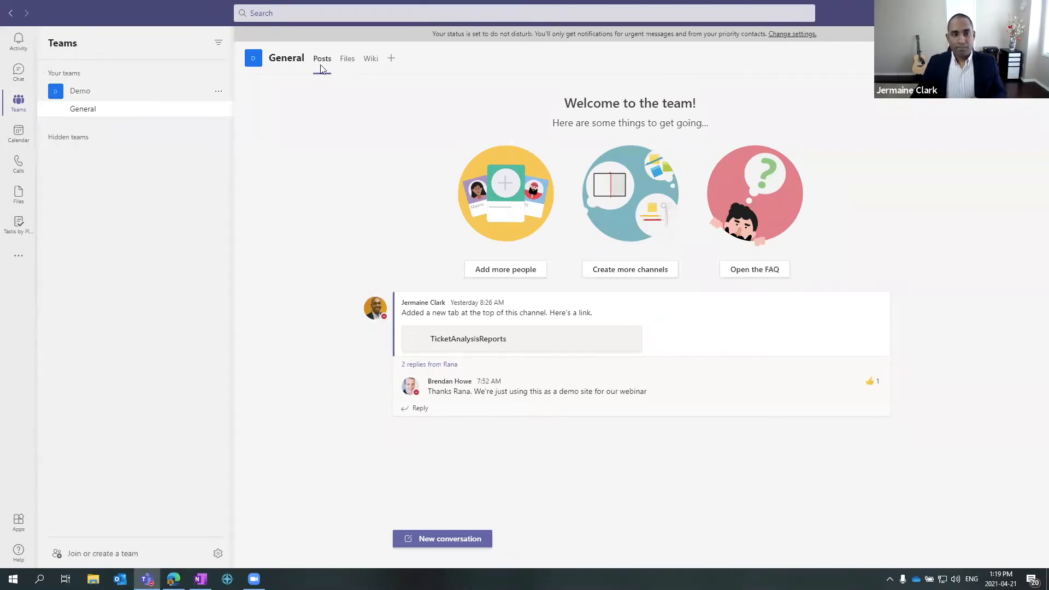
- View the Demo team's files, start creating a new team and look through the available templates
{"action": "left_click", "coordinate": [348, 65]}
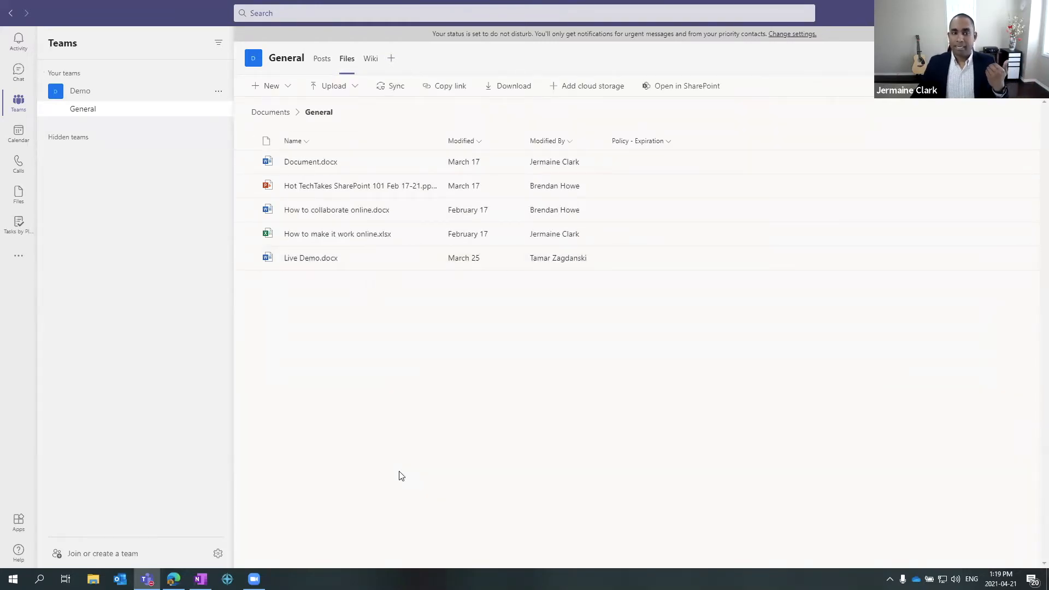
{"action": "left_click", "coordinate": [101, 553]}
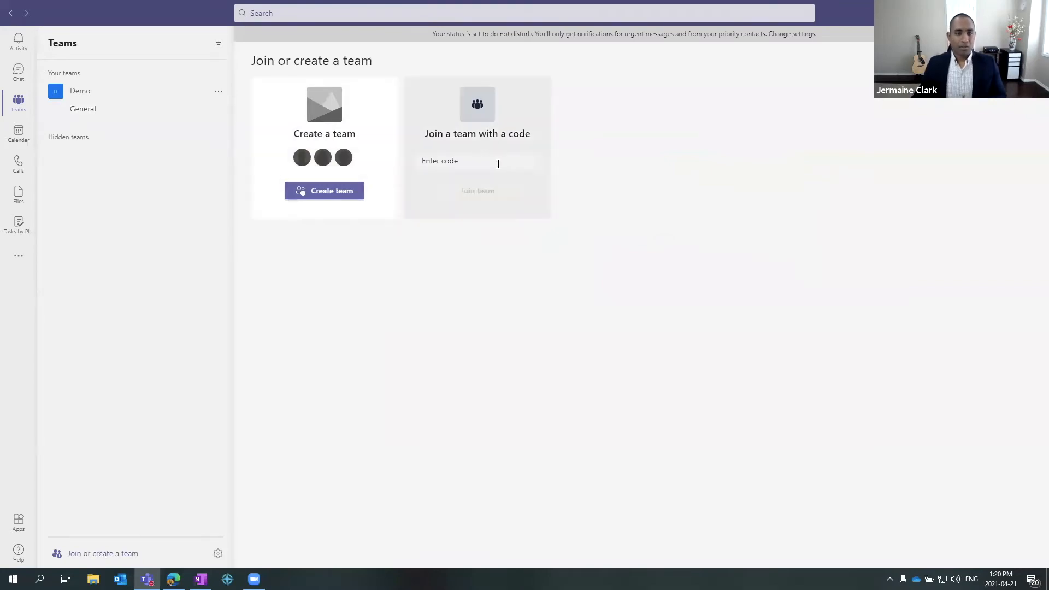
{"action": "left_click", "coordinate": [337, 193]}
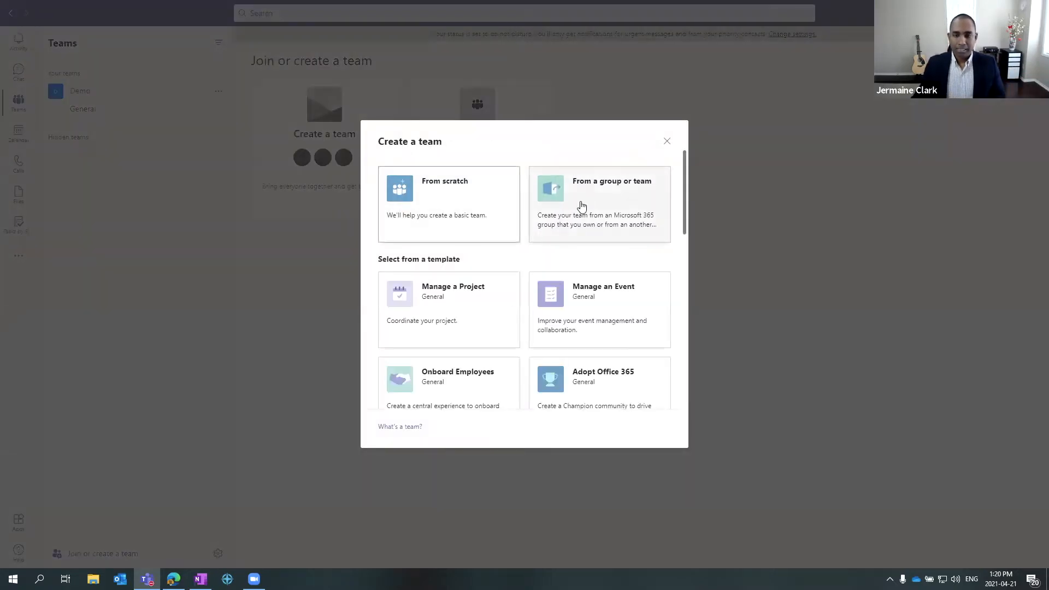
{"action": "scroll", "coordinate": [492, 287], "scroll_direction": "down", "scroll_amount": 3}
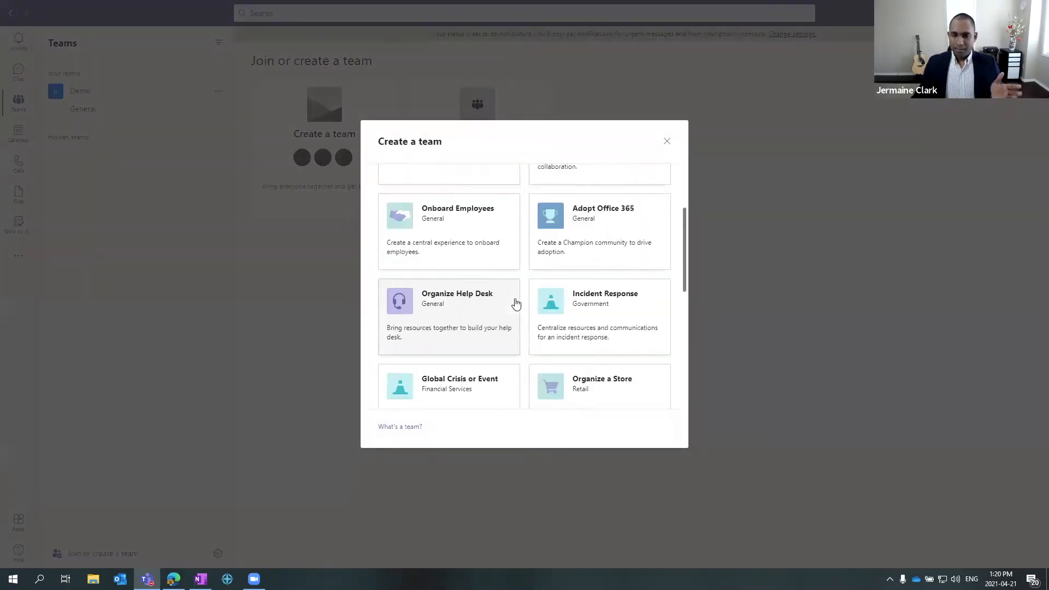
{"action": "scroll", "coordinate": [478, 278], "scroll_direction": "down", "scroll_amount": 5}
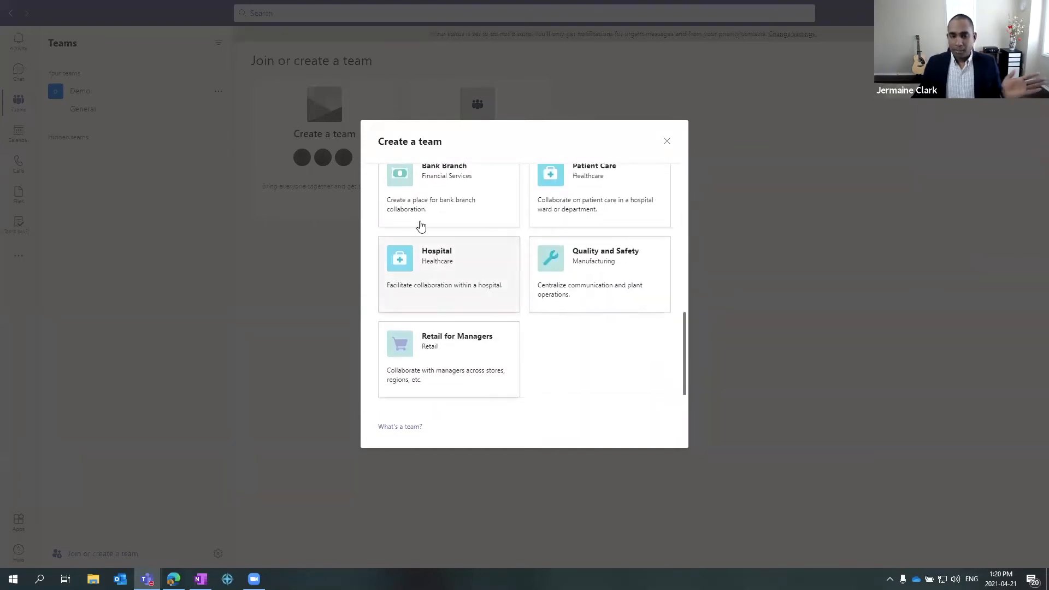
{"action": "scroll", "coordinate": [561, 314], "scroll_direction": "up", "scroll_amount": 3}
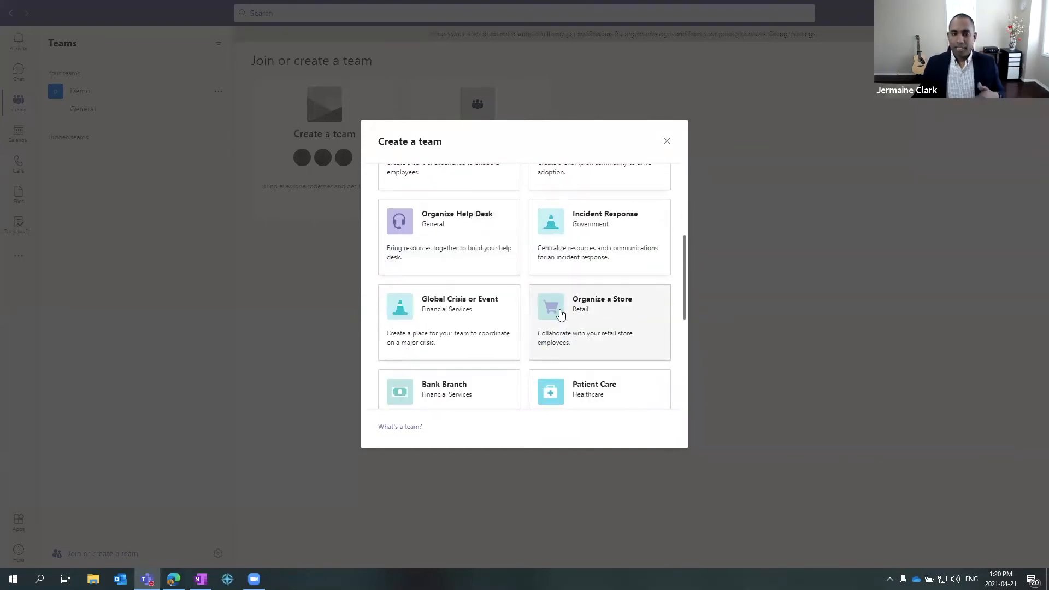
{"action": "scroll", "coordinate": [384, 309], "scroll_direction": "up", "scroll_amount": 3}
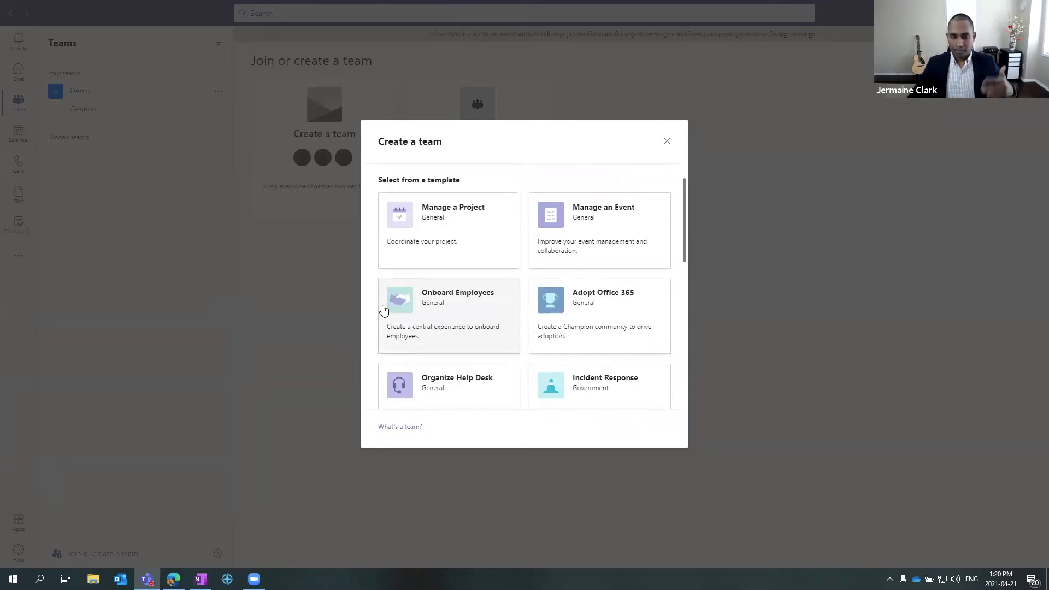
{"action": "scroll", "coordinate": [384, 309], "scroll_direction": "up", "scroll_amount": 2}
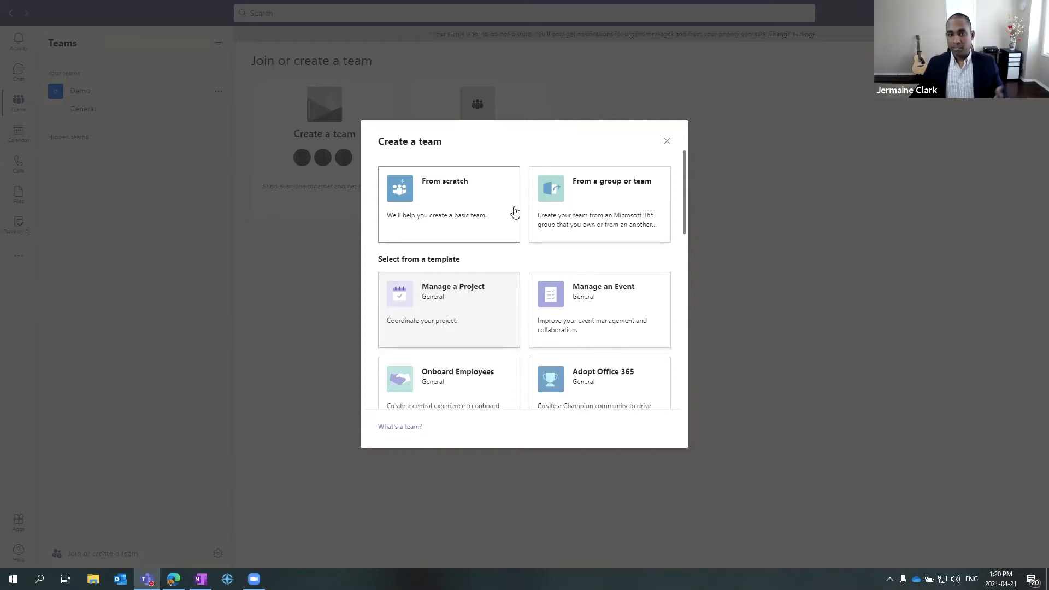
- Base the new team on the existing Intelligent Technology Consulting team
{"action": "left_click", "coordinate": [601, 215]}
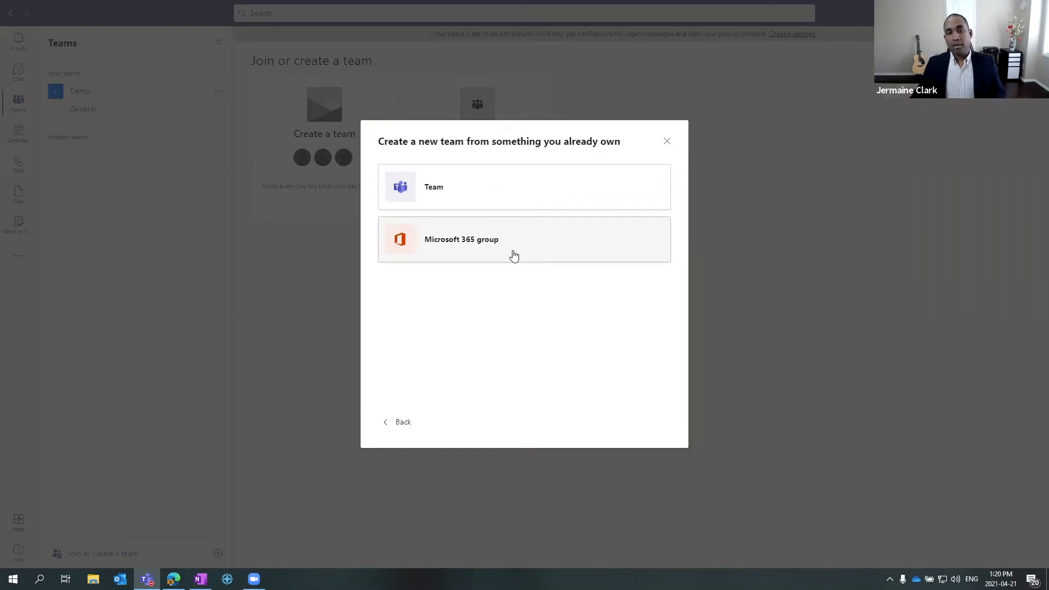
{"action": "left_click", "coordinate": [492, 195]}
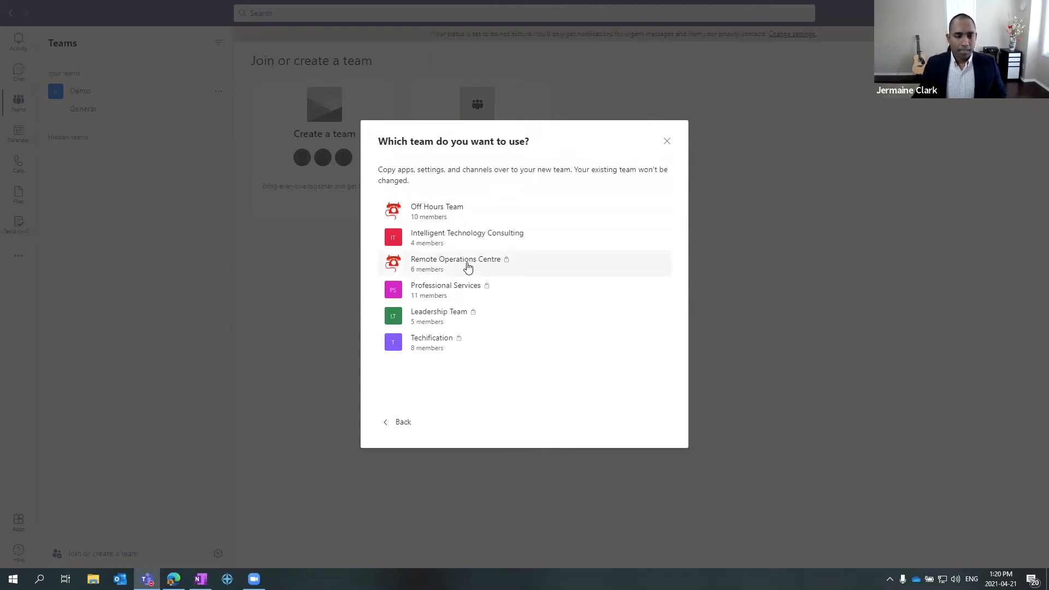
{"action": "left_click", "coordinate": [428, 239]}
- Name the new team "Demo live", review what is copied from the original team, and create it
{"action": "scroll", "coordinate": [507, 303], "scroll_direction": "down", "scroll_amount": 1}
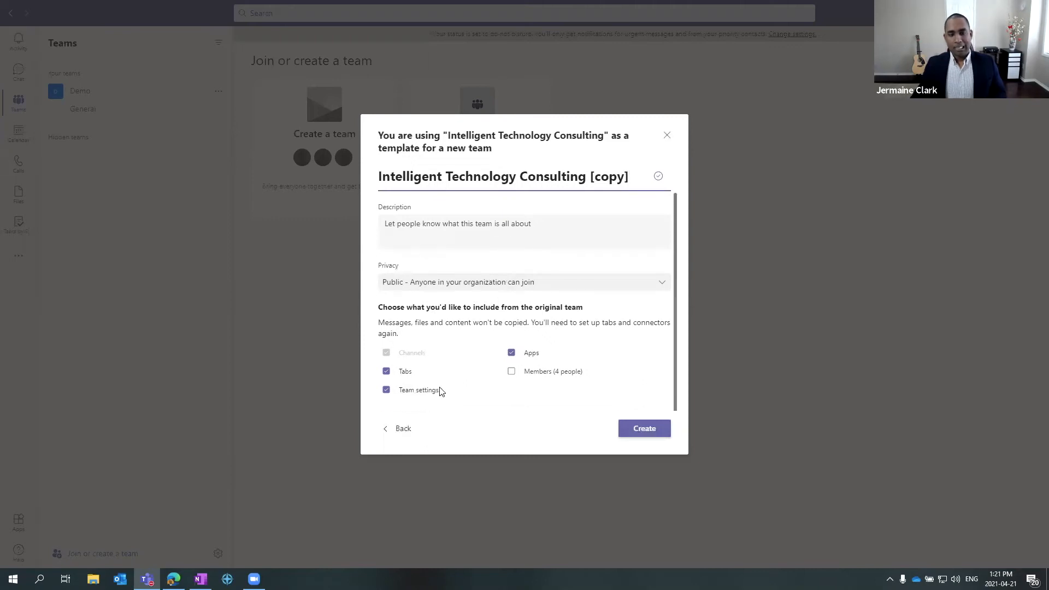
{"action": "scroll", "coordinate": [441, 391], "scroll_direction": "up", "scroll_amount": 1}
{"action": "left_click_drag", "start_coordinate": [629, 199], "coordinate": [340, 195]}
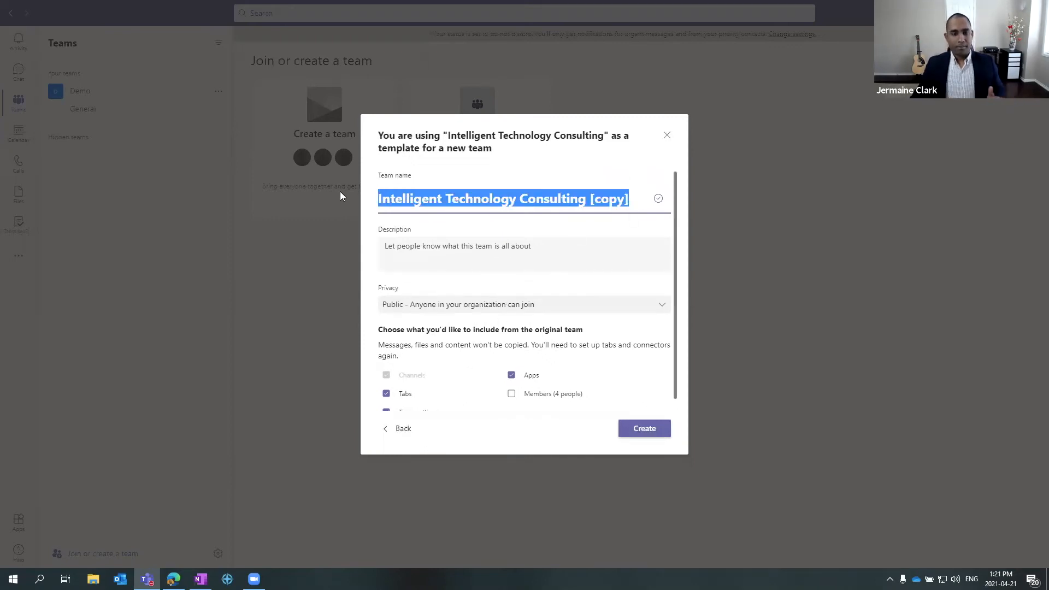
{"action": "type", "text": "Demo"}
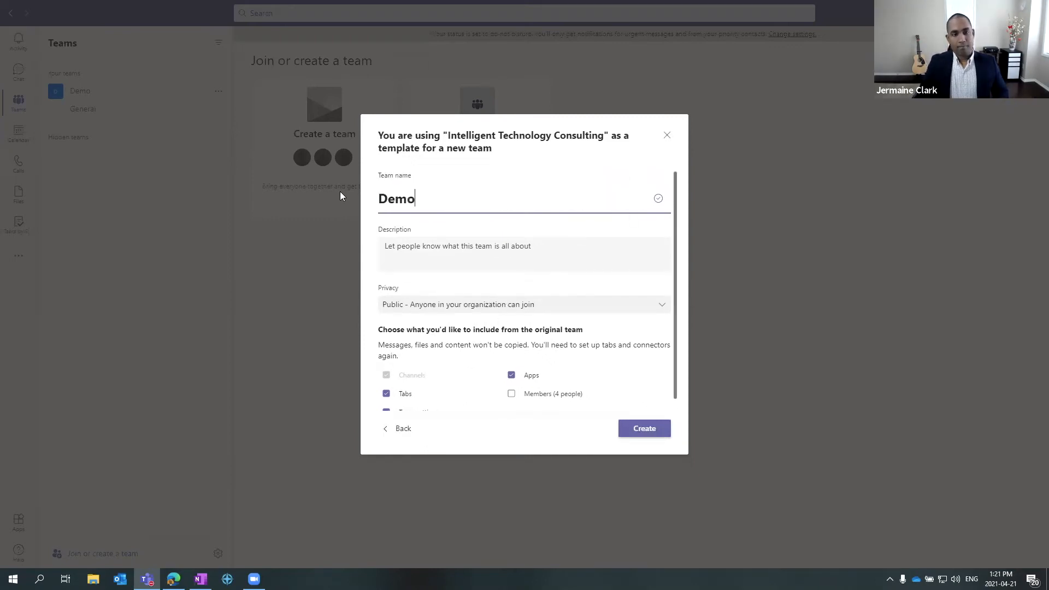
{"action": "type", "text": " Iive"}
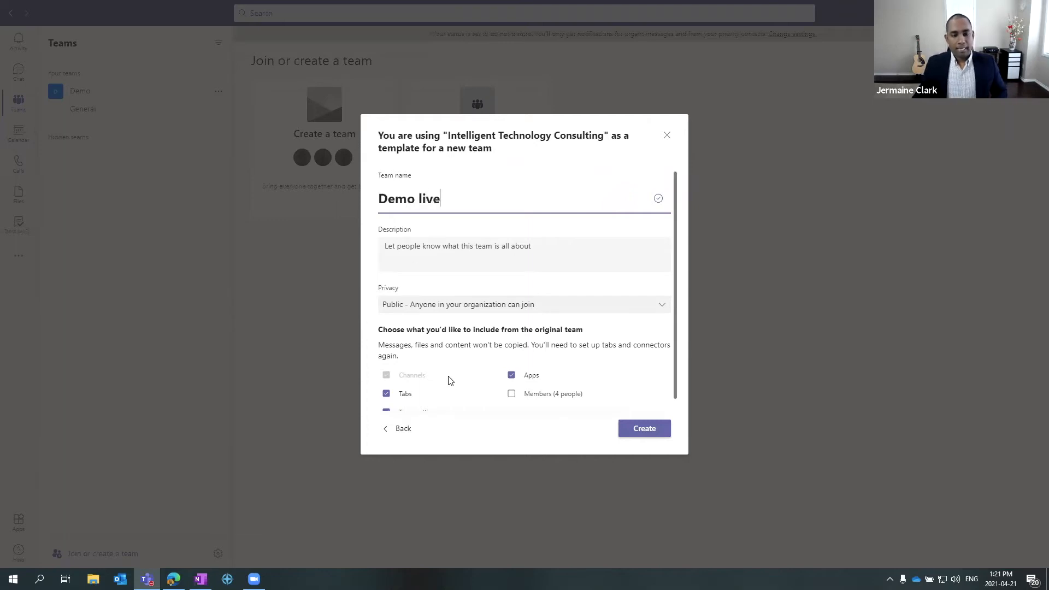
{"action": "scroll", "coordinate": [449, 377], "scroll_direction": "down", "scroll_amount": 1}
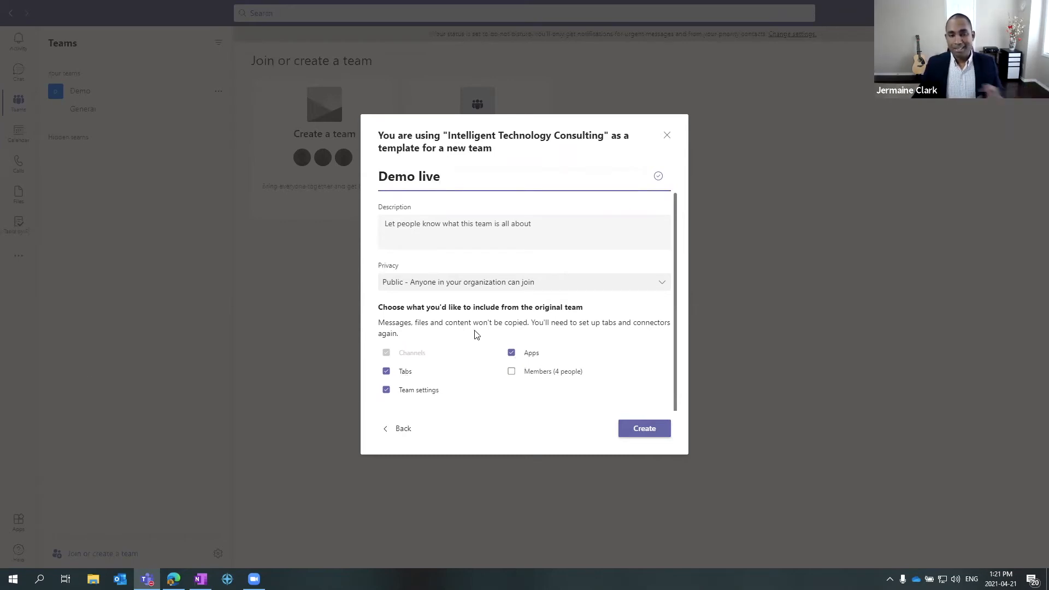
{"action": "left_click", "coordinate": [646, 435]}
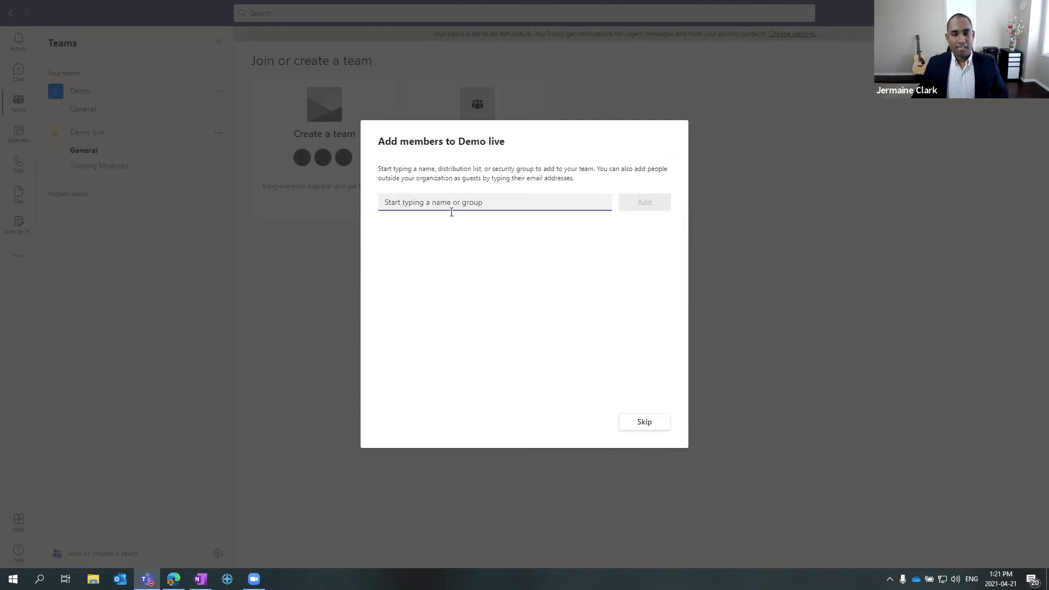
- Add two colleagues as members of the Demo live team and finish the team setup
{"action": "type", "text": "bren"}
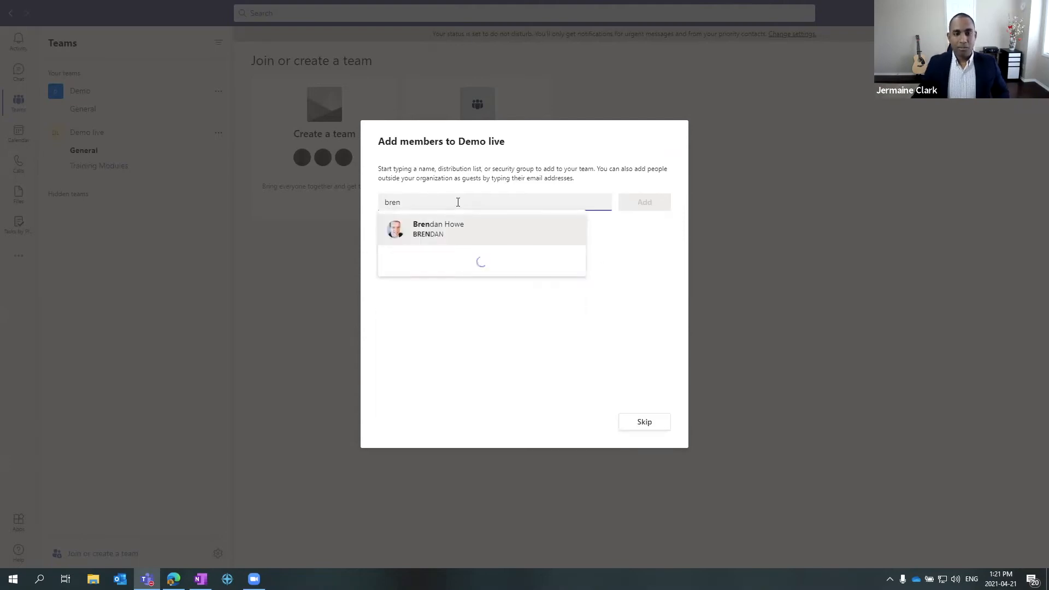
{"action": "left_click", "coordinate": [455, 228]}
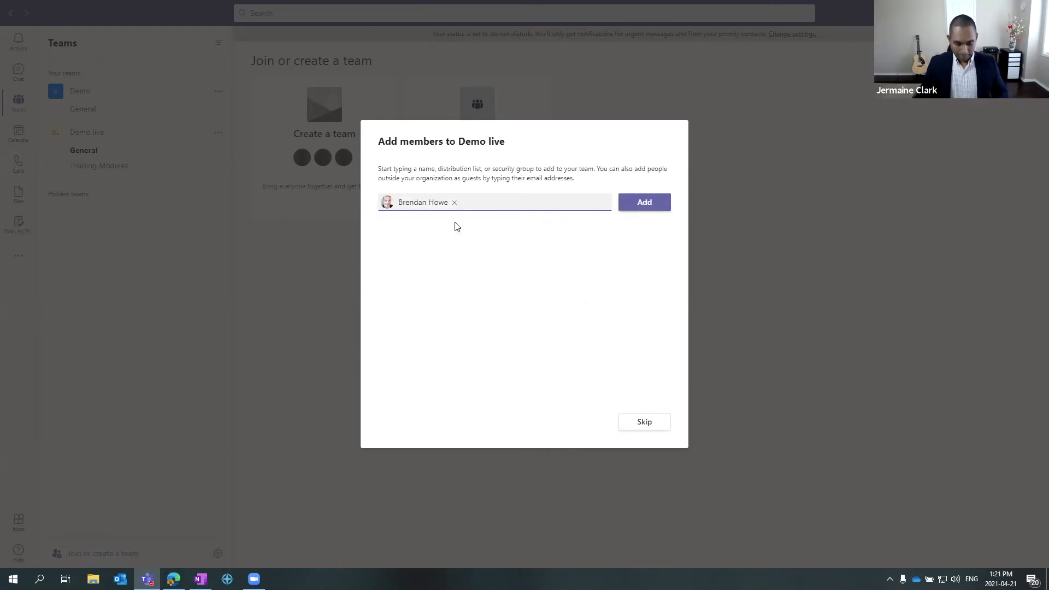
{"action": "type", "text": "mike"}
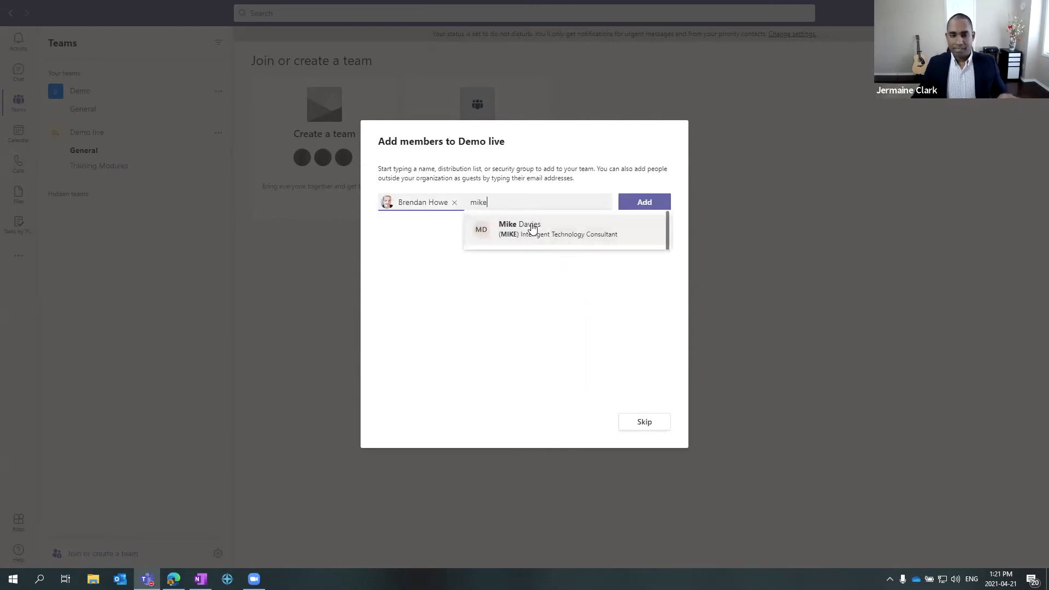
{"action": "left_click", "coordinate": [533, 230]}
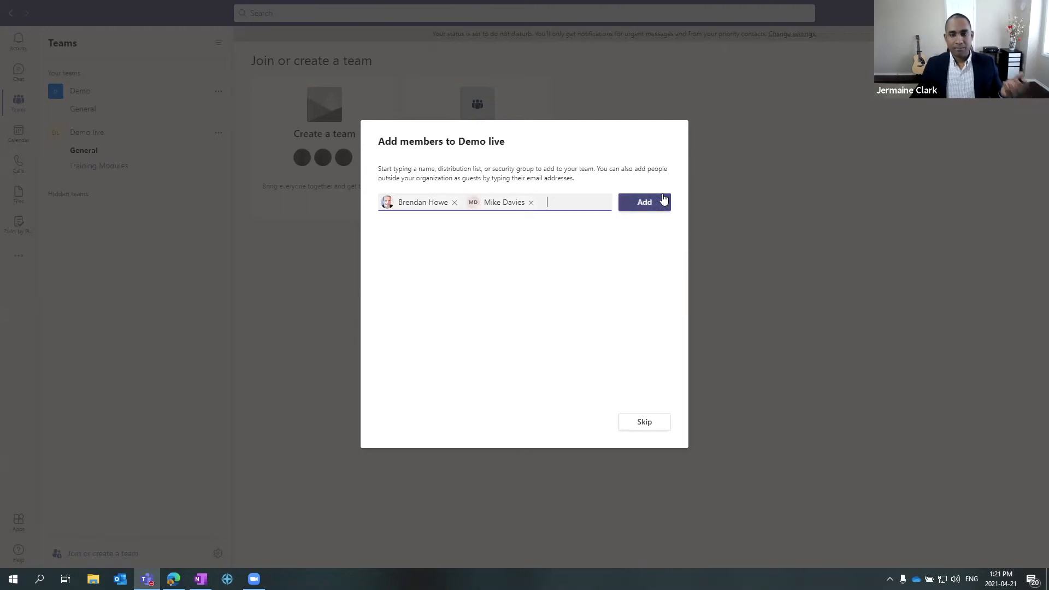
{"action": "left_click", "coordinate": [662, 201]}
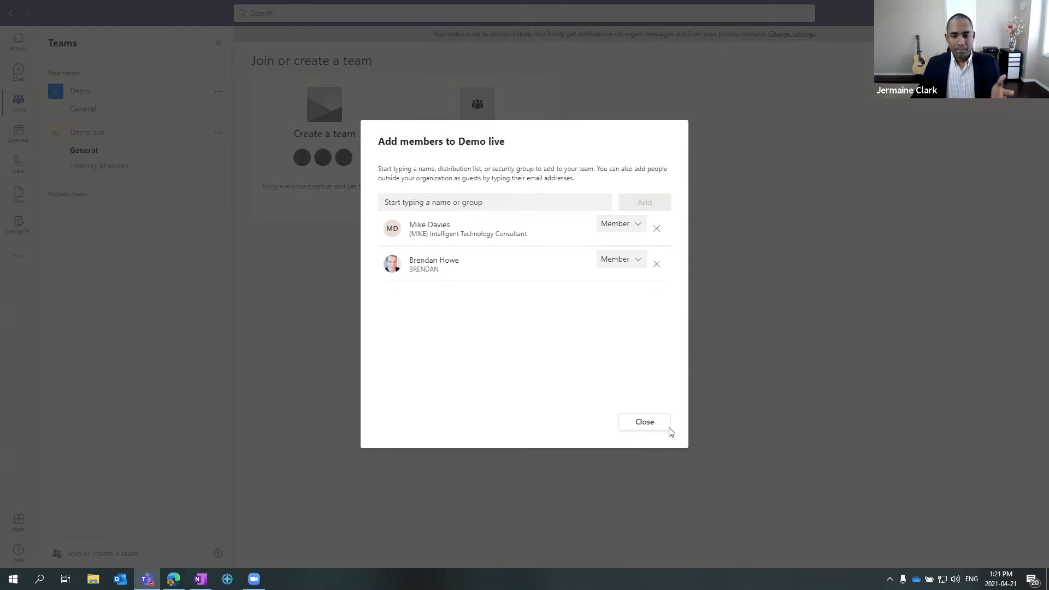
{"action": "left_click", "coordinate": [653, 432]}
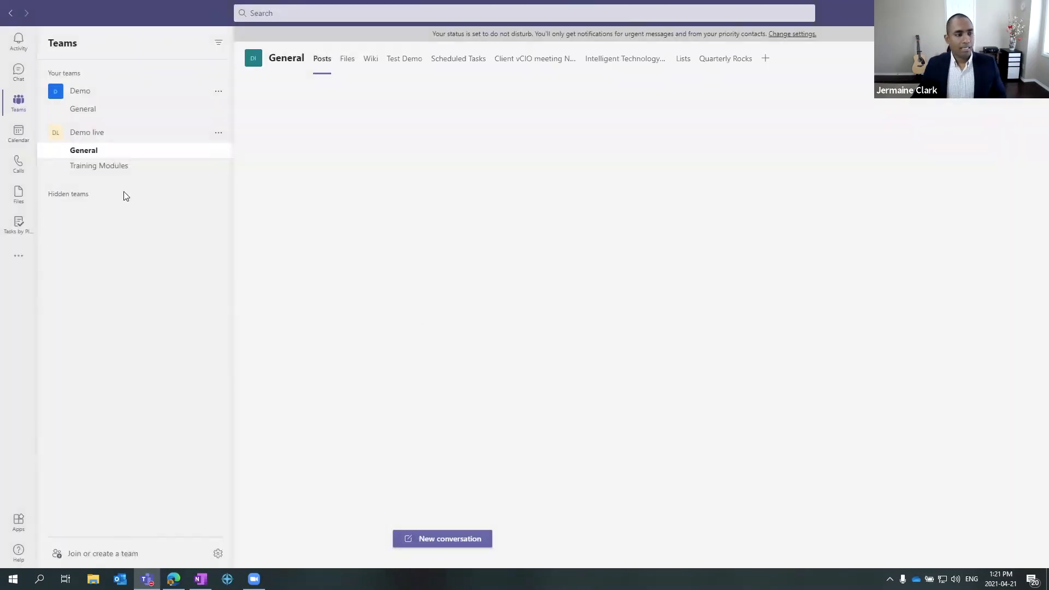
- Look through the Demo live team's General and Training Modules channels, including the files in General
{"action": "left_click", "coordinate": [96, 134]}
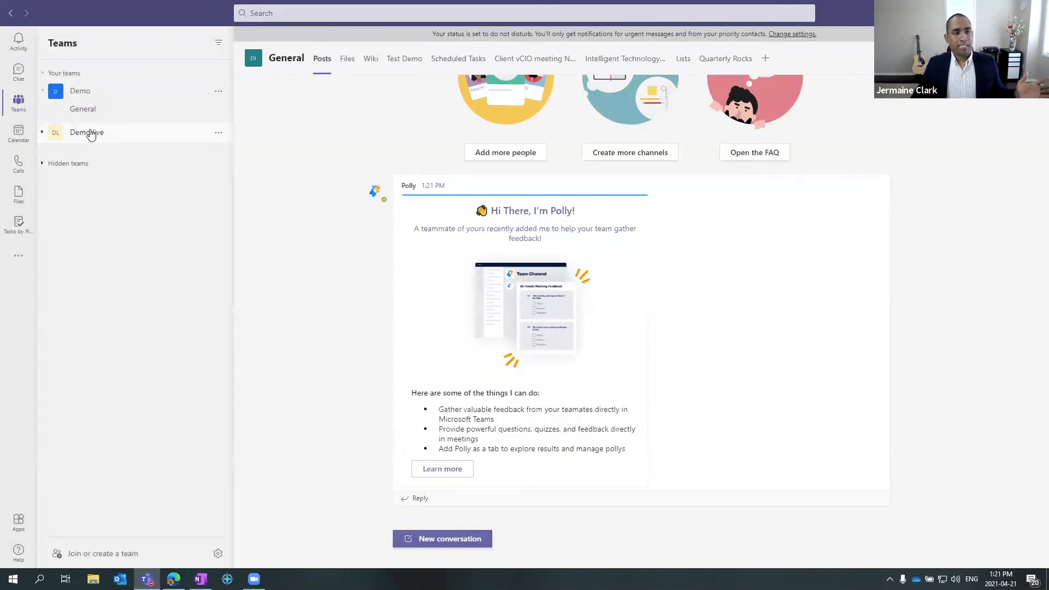
{"action": "left_click", "coordinate": [95, 134]}
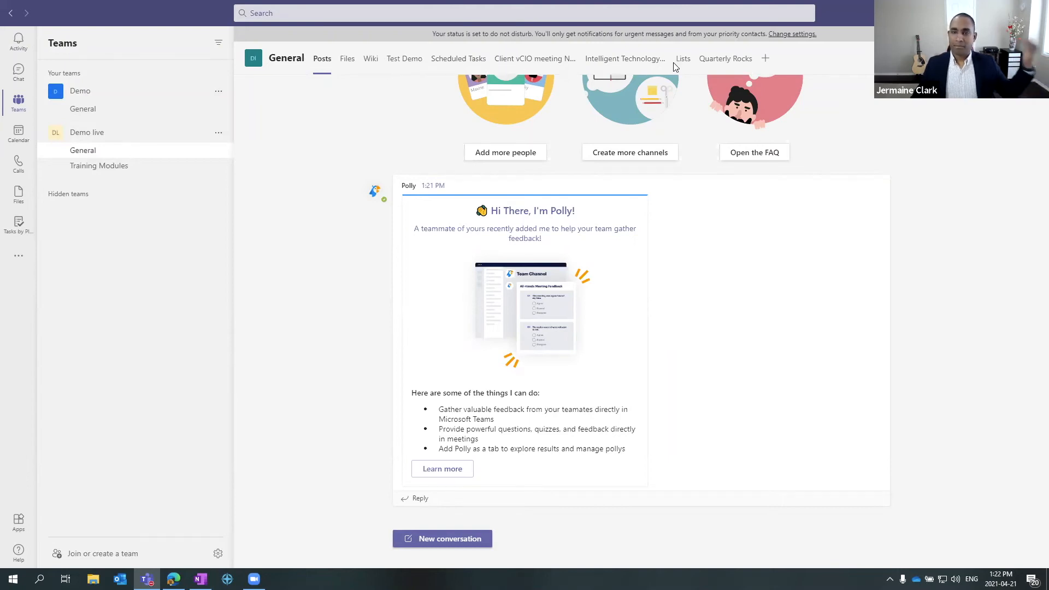
{"action": "left_click", "coordinate": [96, 172]}
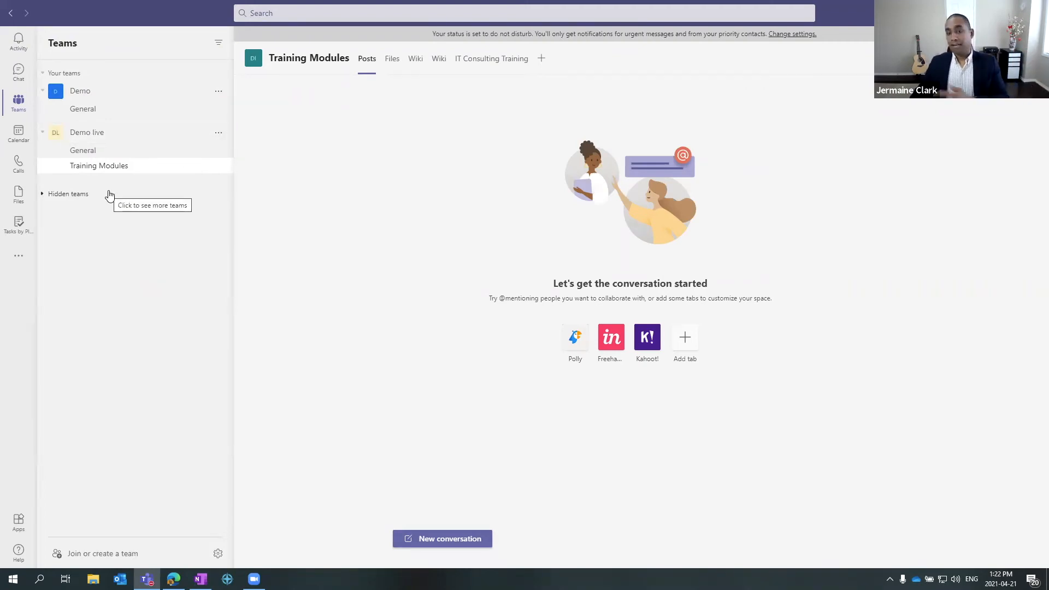
{"action": "left_click", "coordinate": [92, 151]}
{"action": "left_click", "coordinate": [347, 63]}
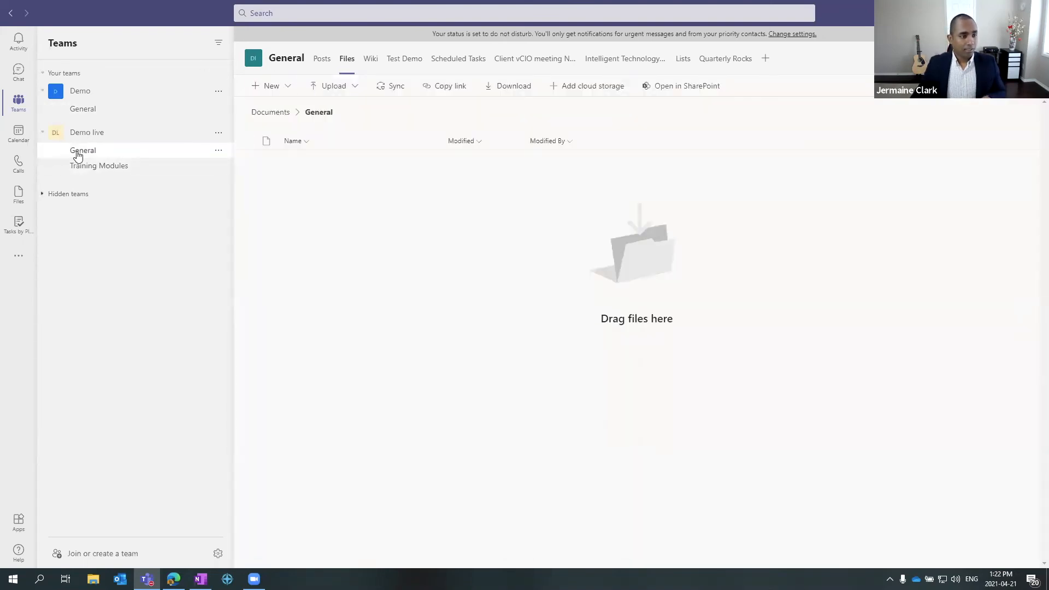
{"action": "left_click", "coordinate": [119, 148]}
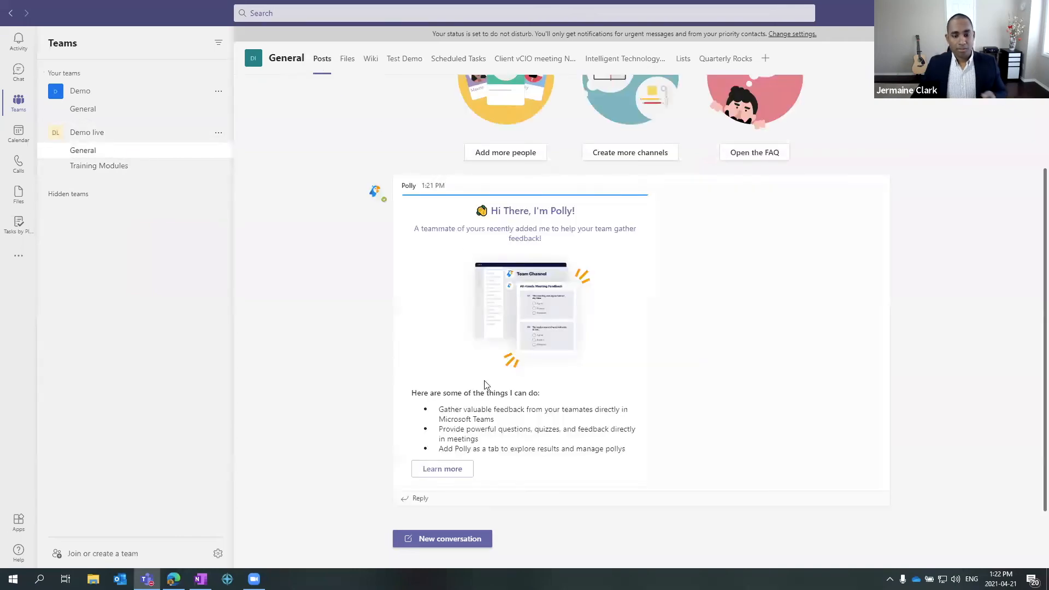
- Create a Word document named "Demo live planning" in the files of Demo live's General channel
{"action": "left_click", "coordinate": [349, 62]}
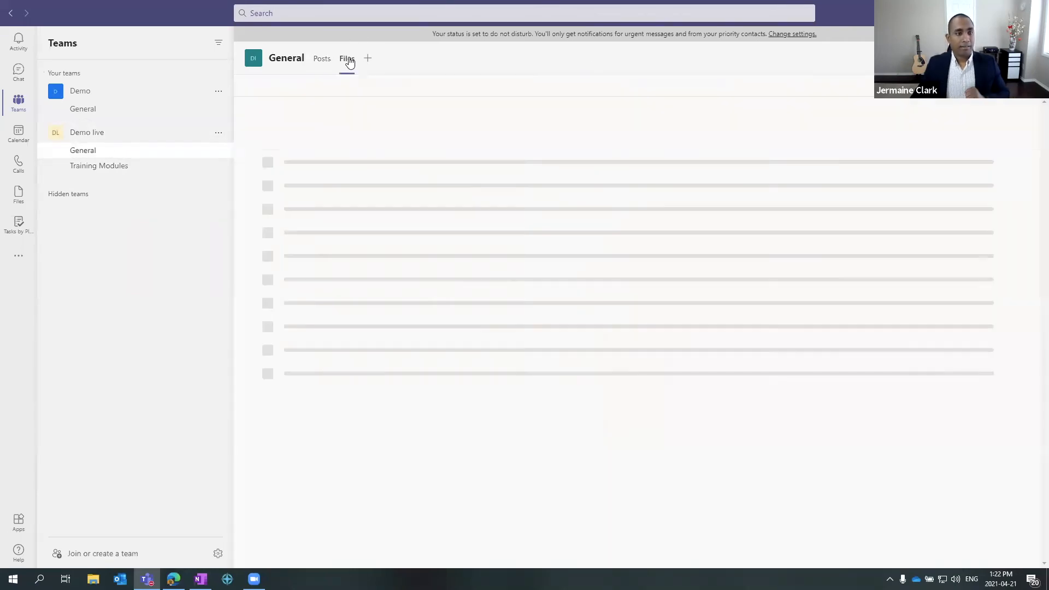
{"action": "left_click", "coordinate": [288, 88]}
{"action": "left_click", "coordinate": [300, 134]}
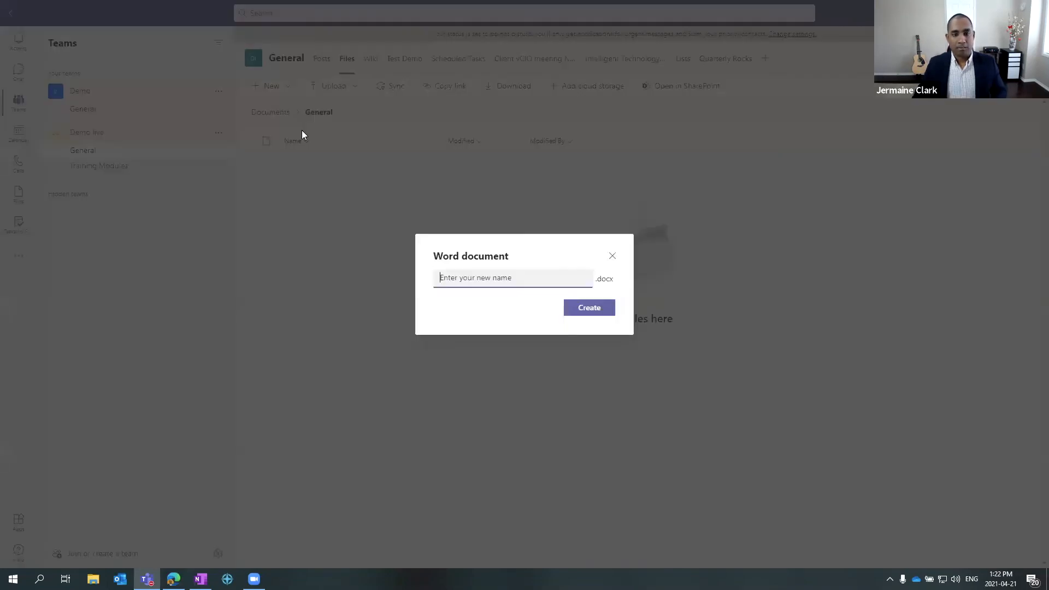
{"action": "type", "text": "Dema live planning"}
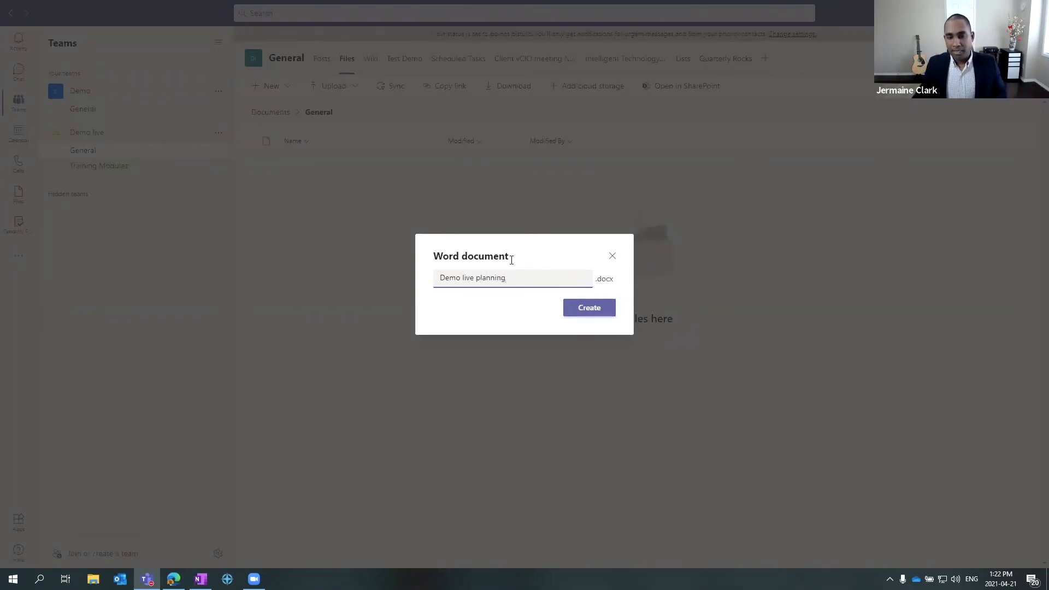
{"action": "left_click", "coordinate": [604, 308]}
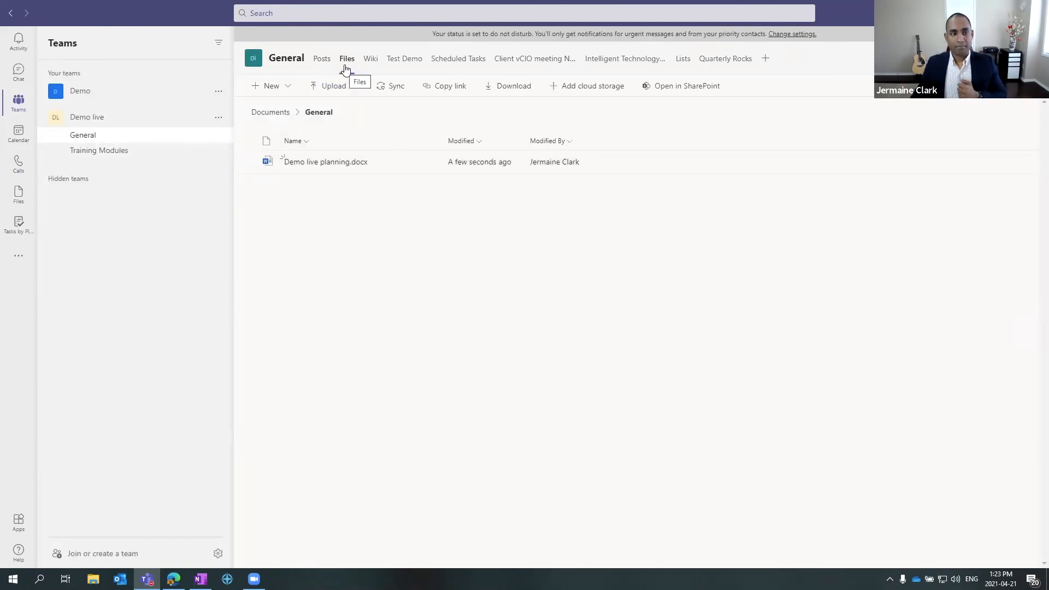
- Collapse the Demo live team and open the Demo team's General channel
{"action": "left_click", "coordinate": [92, 116]}
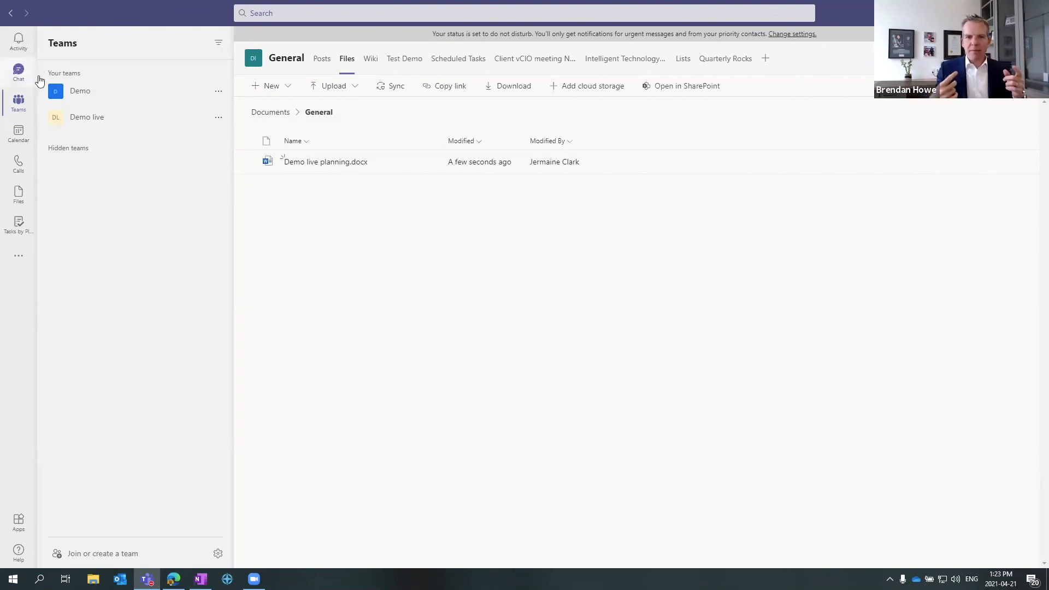
{"action": "left_click", "coordinate": [89, 93]}
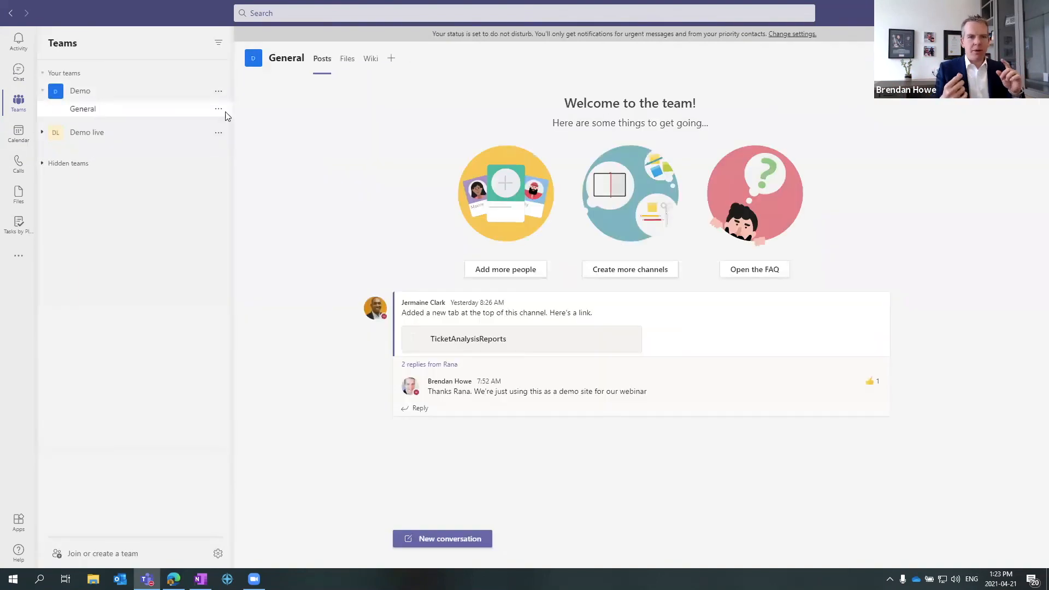